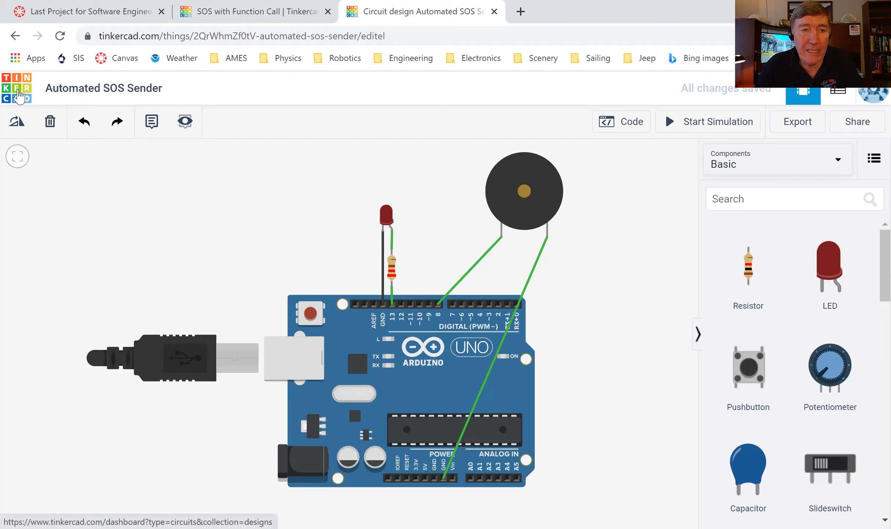
# Leave the Automated SOS Sender design for the circuits dashboard and create a new circuit.
pyautogui.click(19, 96)
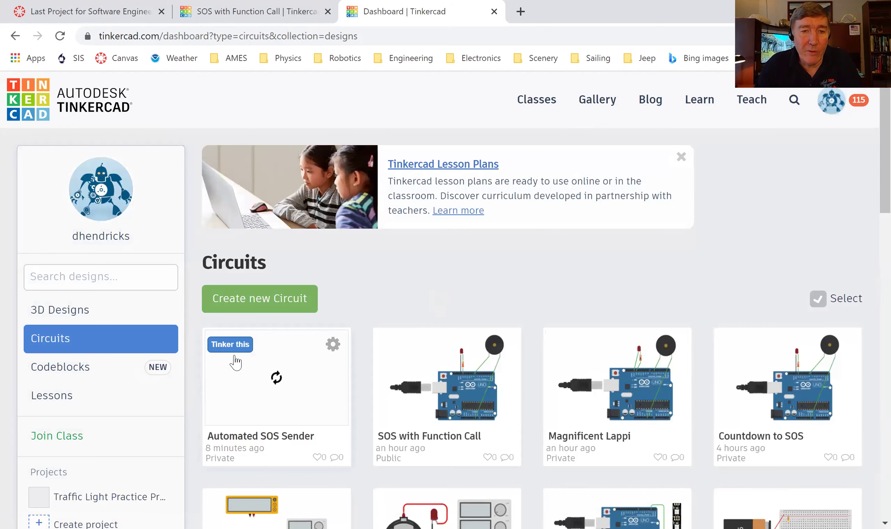
pyautogui.click(259, 300)
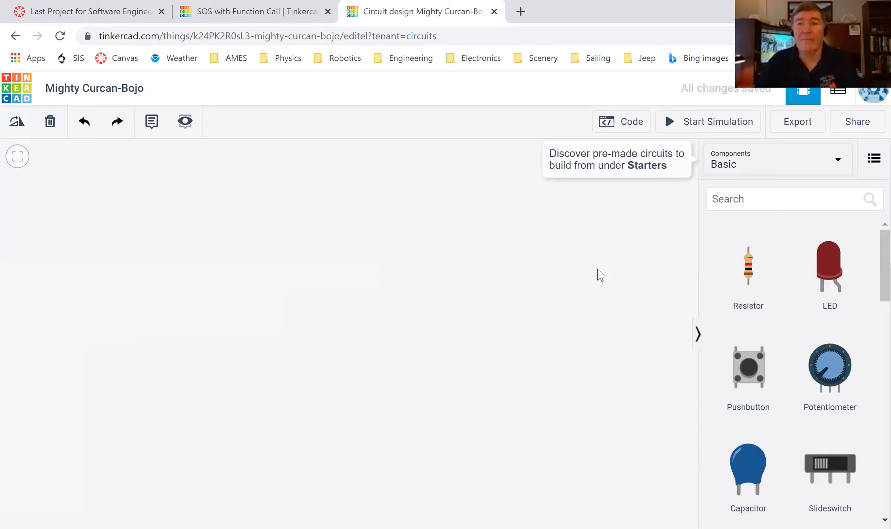
# Place an Arduino Uno R3 from the basic components in the middle of the empty circuit.
pyautogui.scroll(-1, 746, 348)
pyautogui.scroll(-5, 746, 348)
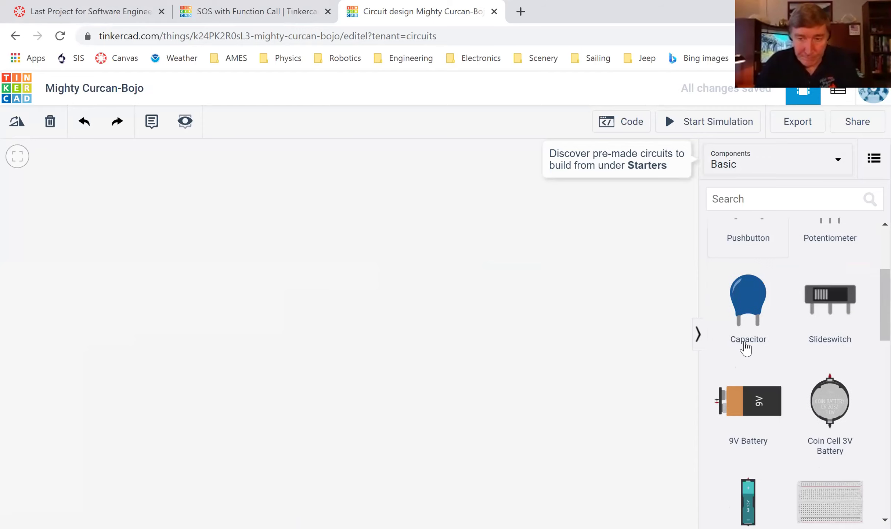
pyautogui.scroll(5, 746, 348)
pyautogui.scroll(-4, 746, 348)
pyautogui.scroll(-6, 746, 349)
pyautogui.scroll(4, 746, 348)
pyautogui.scroll(-3, 746, 348)
pyautogui.scroll(-3, 748, 349)
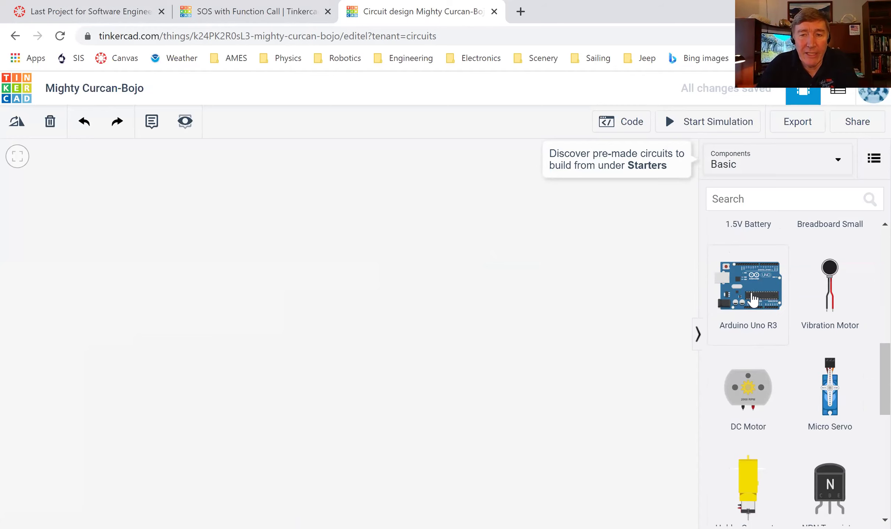
pyautogui.moveTo(421, 335); pyautogui.dragTo(361, 346)
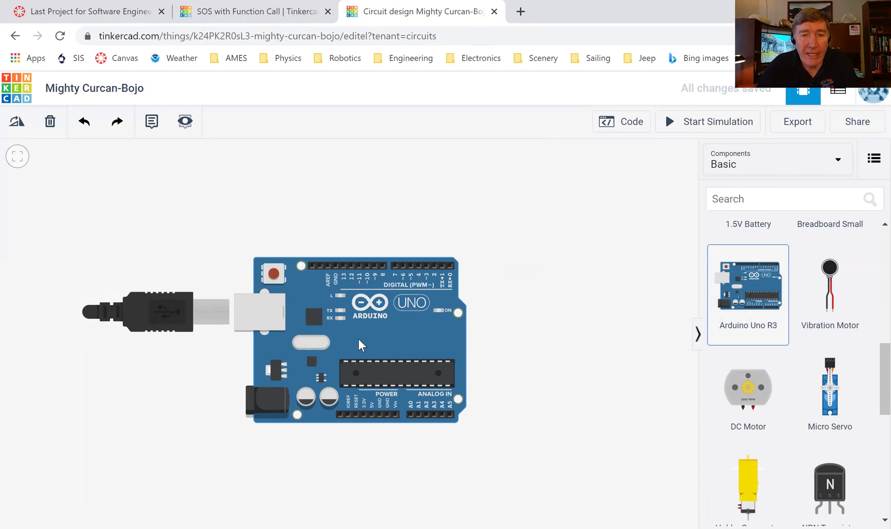
pyautogui.click(511, 453)
# Review the Arduino's default block code and run the simulation to examine the board's built-in L LED up close.
pyautogui.click(624, 127)
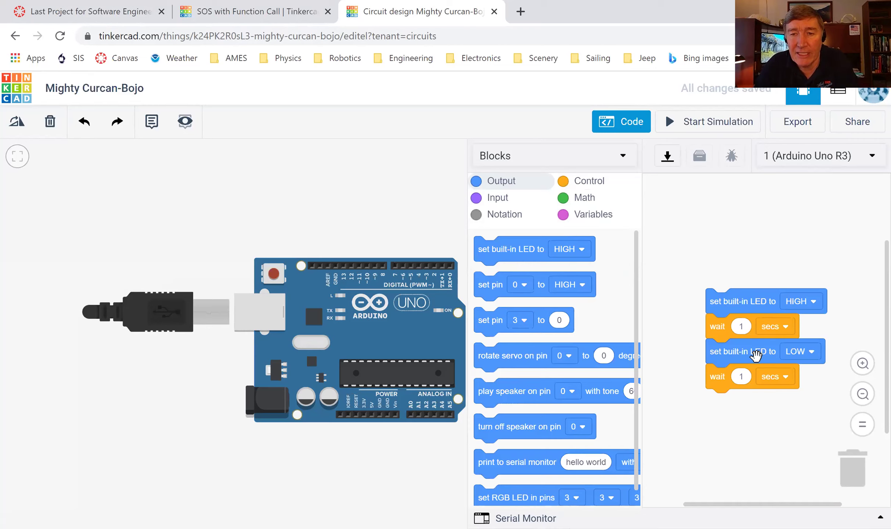
pyautogui.click(627, 126)
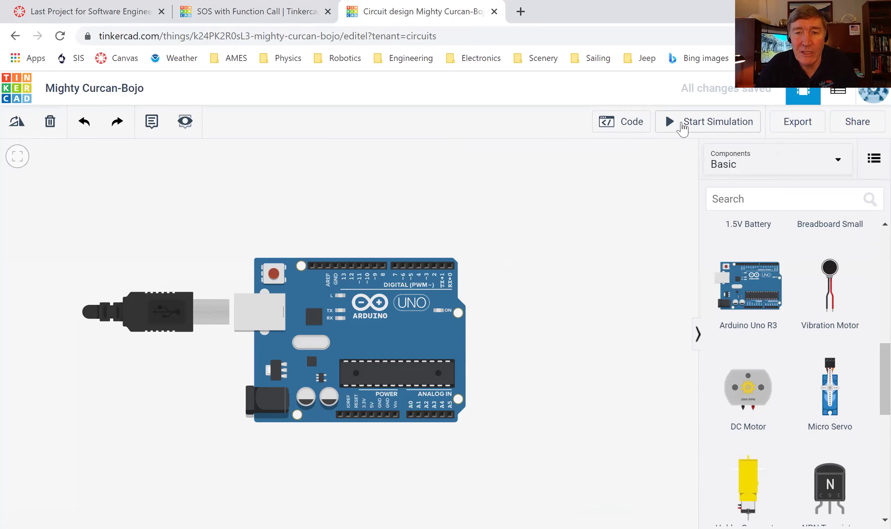
pyautogui.click(682, 124)
pyautogui.scroll(1, 358, 222)
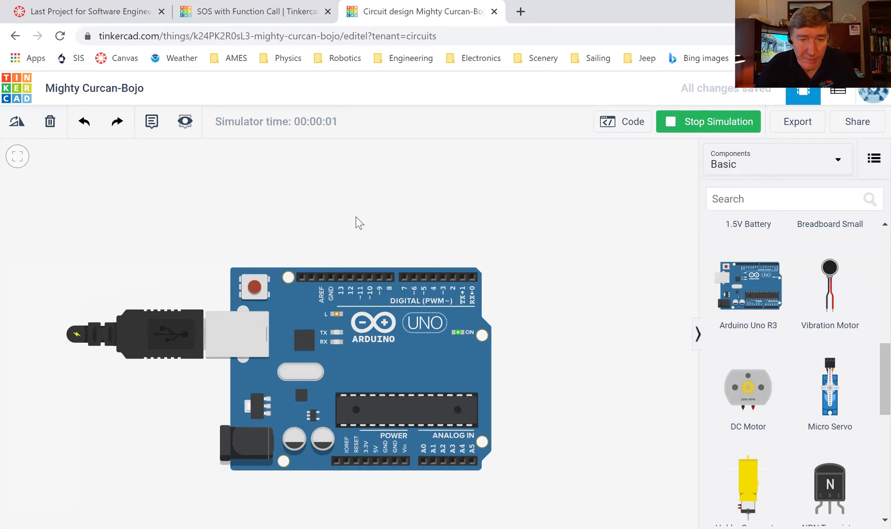
pyautogui.scroll(-1, 588, 327)
pyautogui.click(418, 281)
pyautogui.scroll(3, 419, 281)
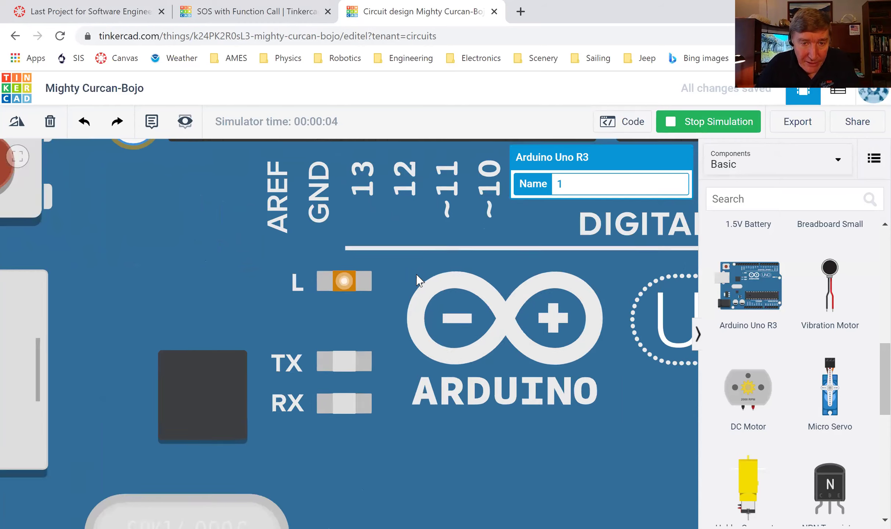
pyautogui.scroll(1, 417, 276)
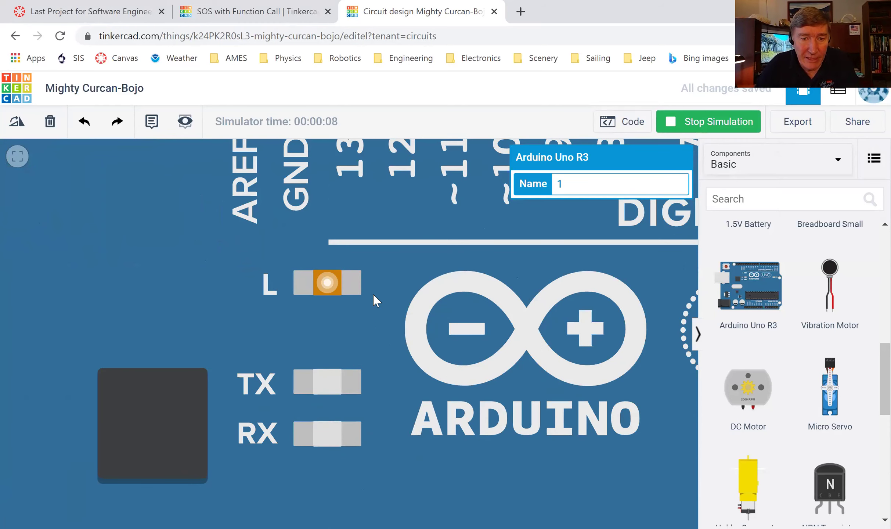
pyautogui.scroll(-2, 383, 281)
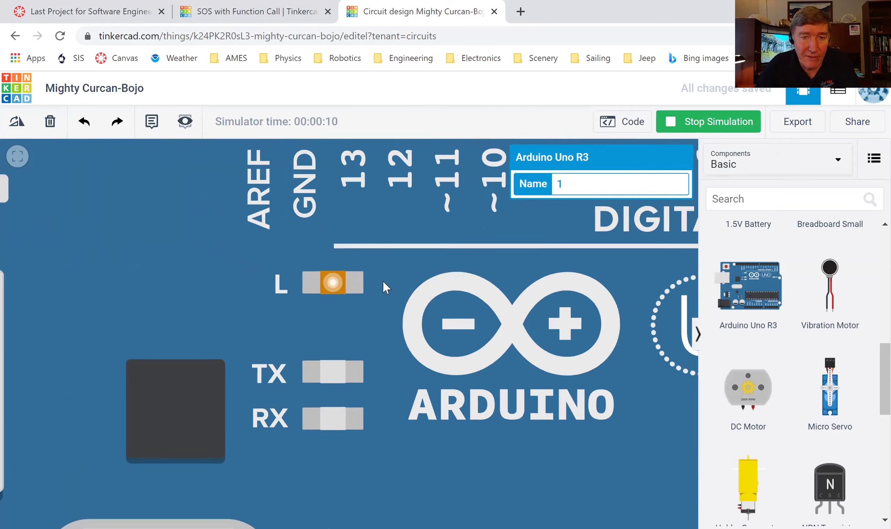
pyautogui.scroll(-4, 382, 282)
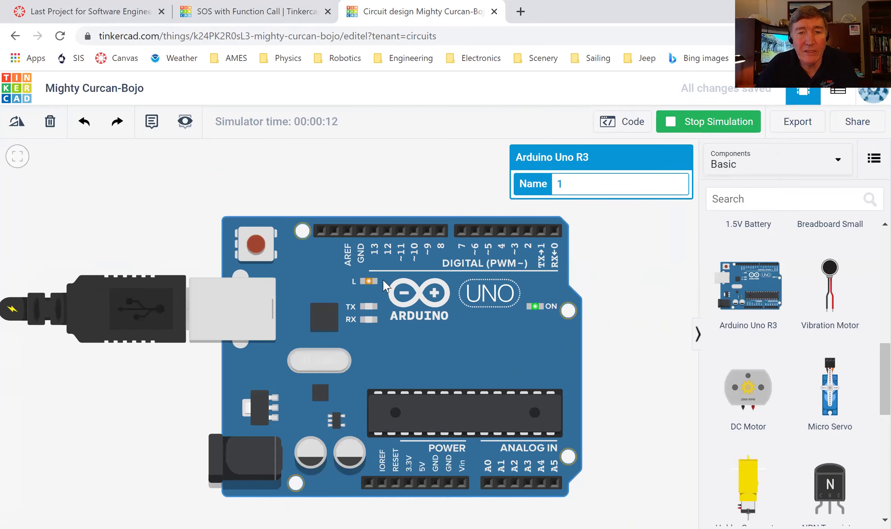
pyautogui.scroll(-1, 383, 282)
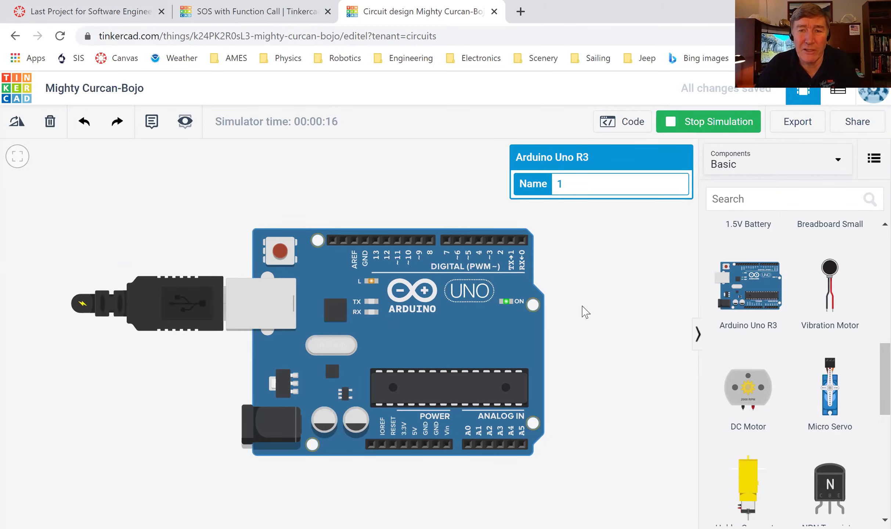
pyautogui.click(685, 136)
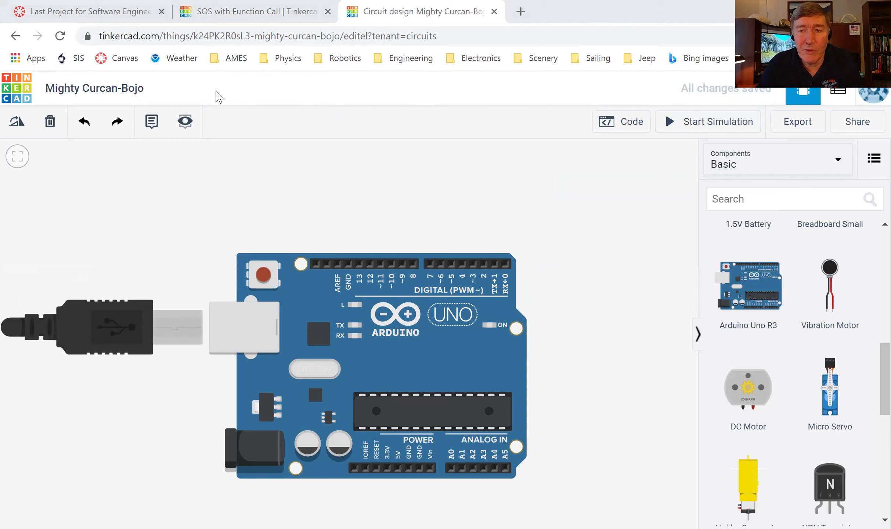
# Add a red LED, try it directly on the GND and 13 pins, and move it clear above the Arduino.
pyautogui.scroll(3, 804, 323)
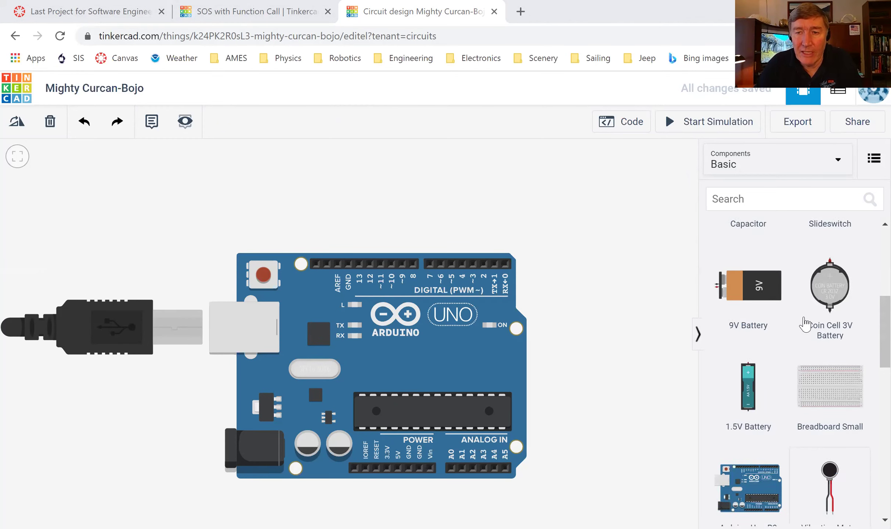
pyautogui.scroll(3, 805, 324)
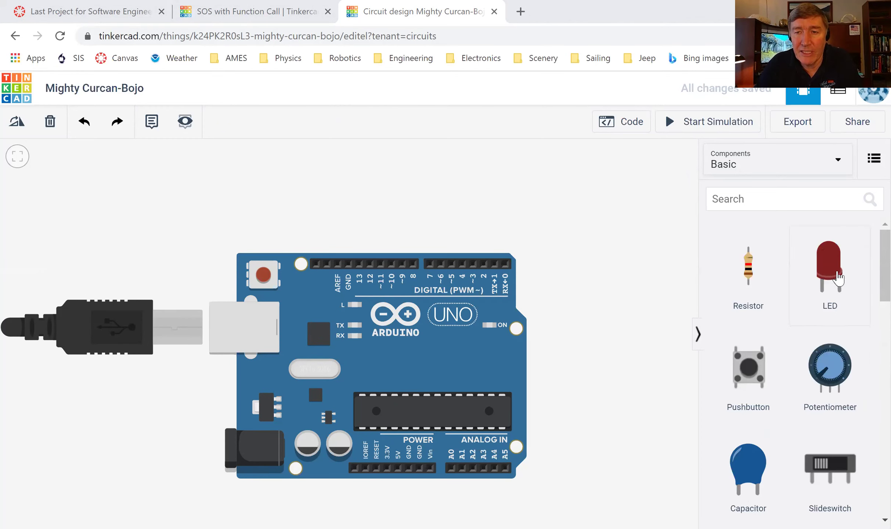
pyautogui.moveTo(831, 272); pyautogui.dragTo(364, 200)
pyautogui.click(404, 229)
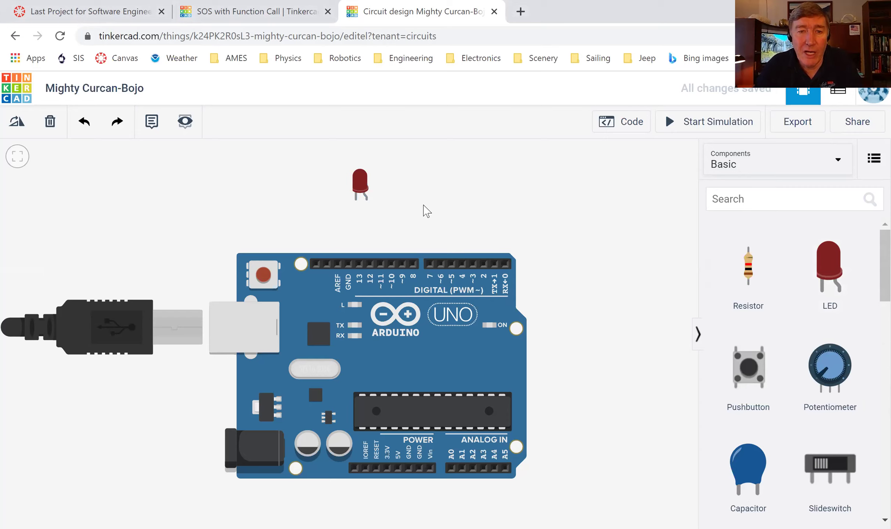
pyautogui.moveTo(361, 193); pyautogui.dragTo(354, 250)
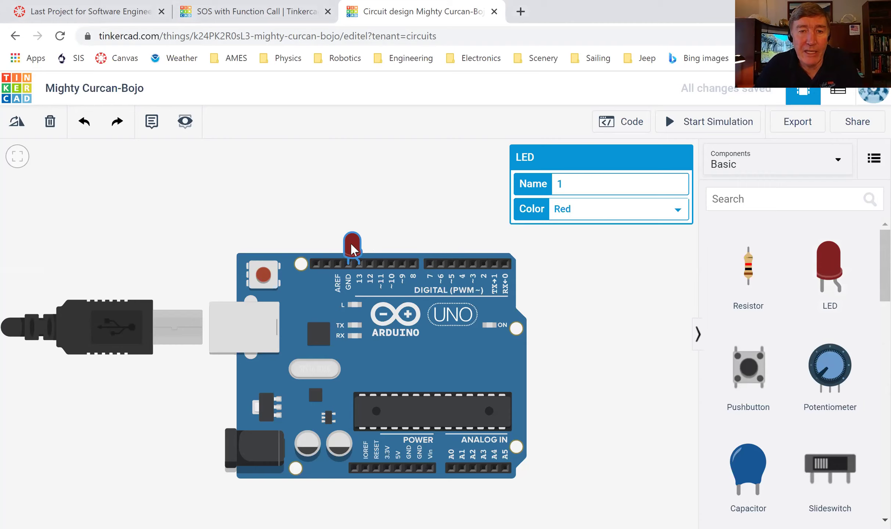
pyautogui.moveTo(351, 244); pyautogui.dragTo(356, 176)
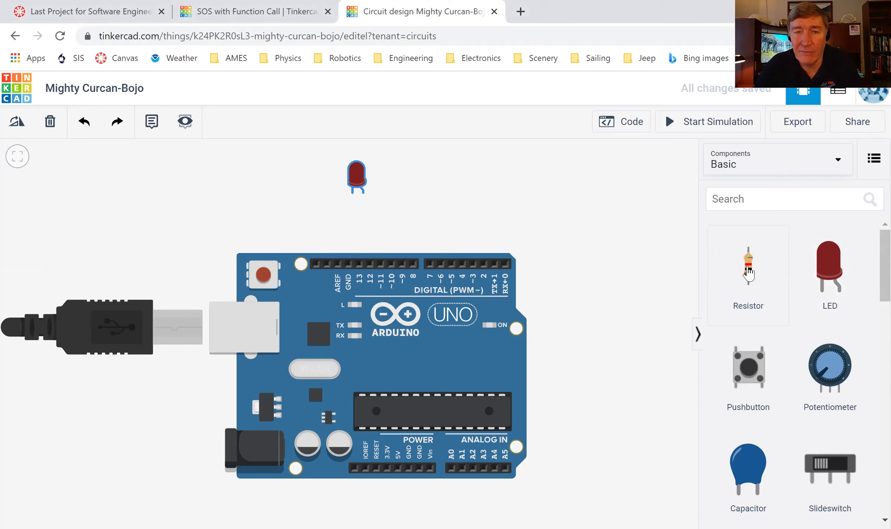
# Place a resistor between the LED and the Arduino, with its upper end on the LED's bent lead.
pyautogui.moveTo(748, 274); pyautogui.dragTo(390, 278)
pyautogui.scroll(1, 391, 221)
pyautogui.scroll(2, 391, 219)
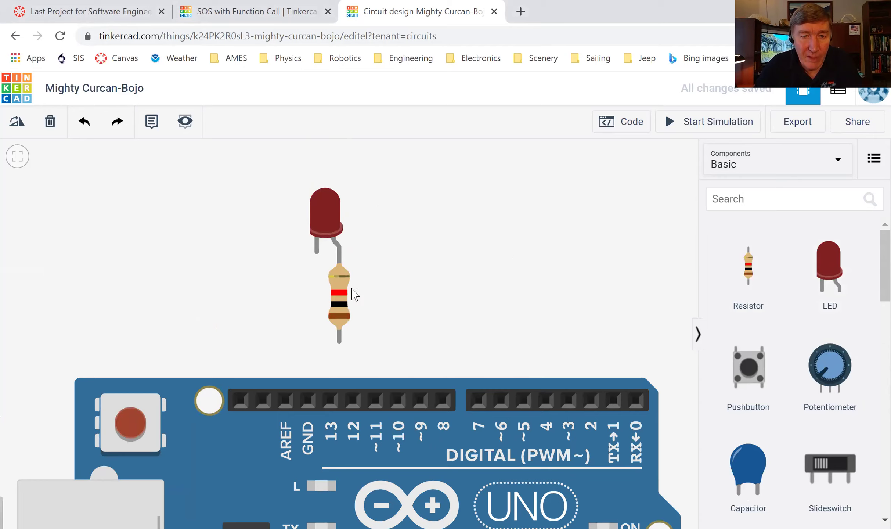
pyautogui.moveTo(348, 309)
pyautogui.mouseDown()
pyautogui.moveTo(452, 315)
pyautogui.moveTo(349, 305)
pyautogui.mouseUp()
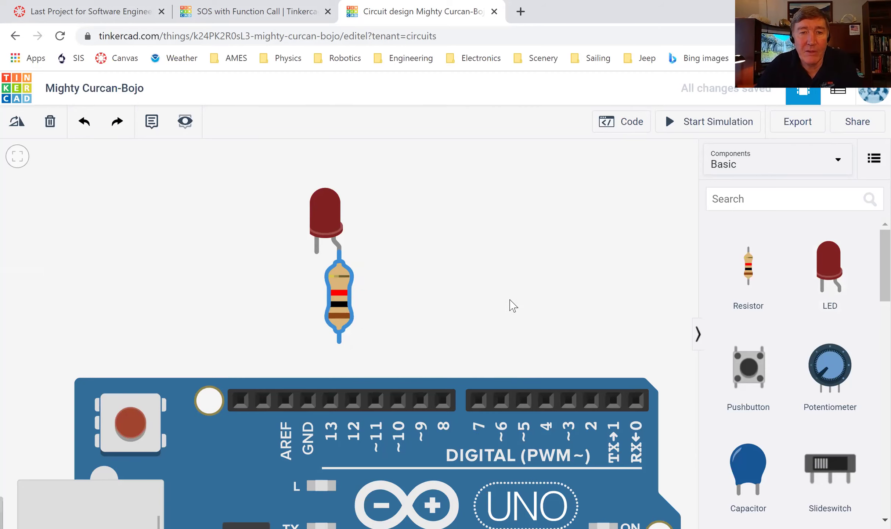
pyautogui.click(508, 288)
pyautogui.scroll(-4, 508, 288)
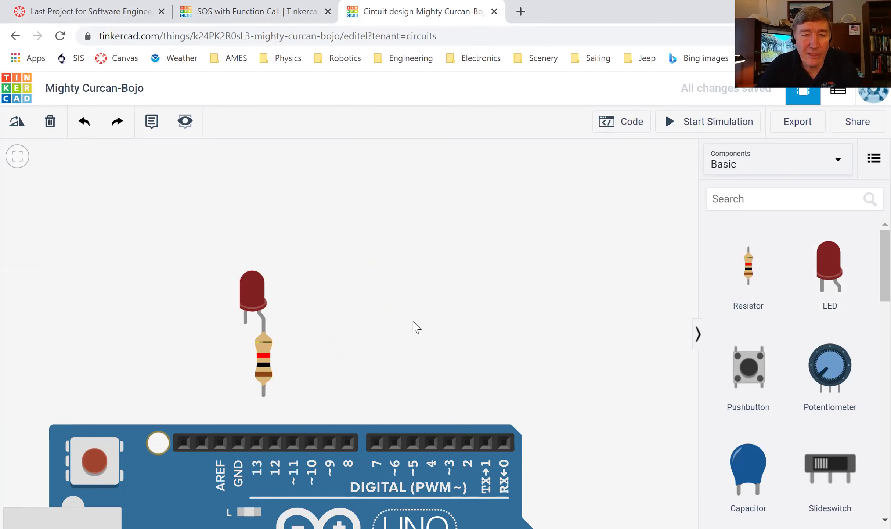
# Set the resistance of the resistor below the LED to 220 Ω.
pyautogui.click(267, 362)
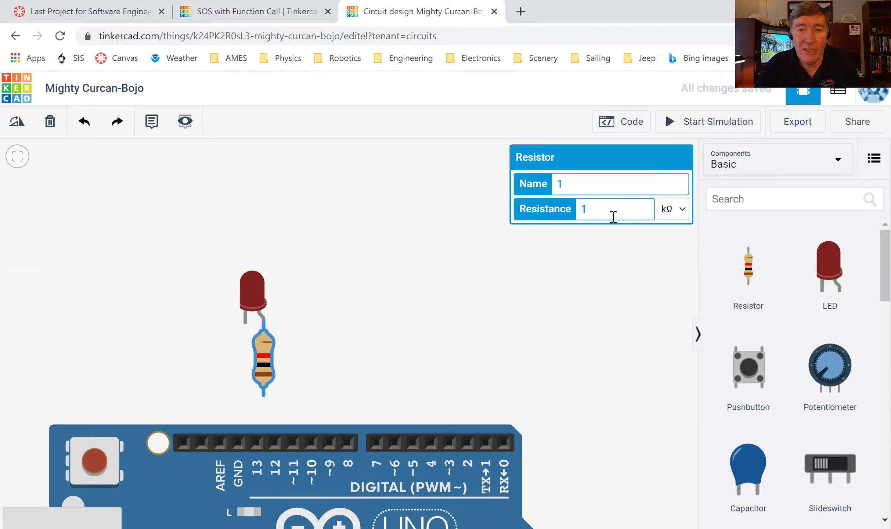
pyautogui.click(674, 217)
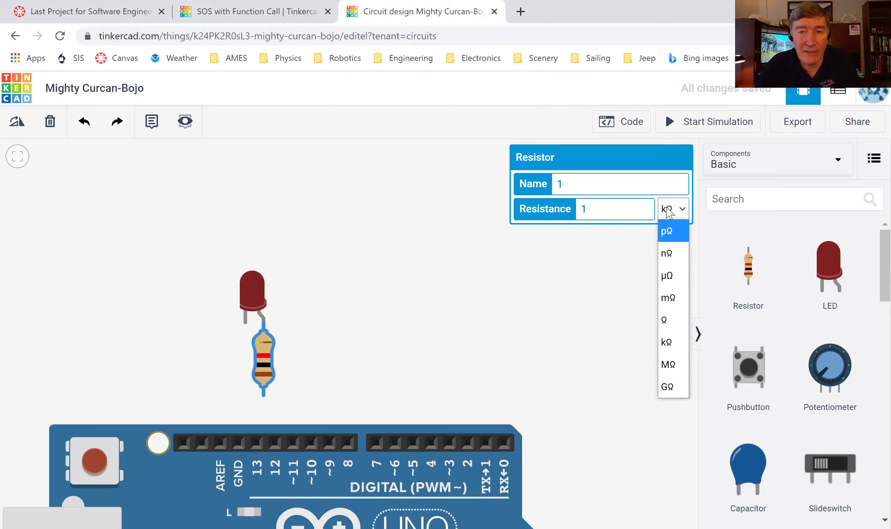
pyautogui.click(674, 325)
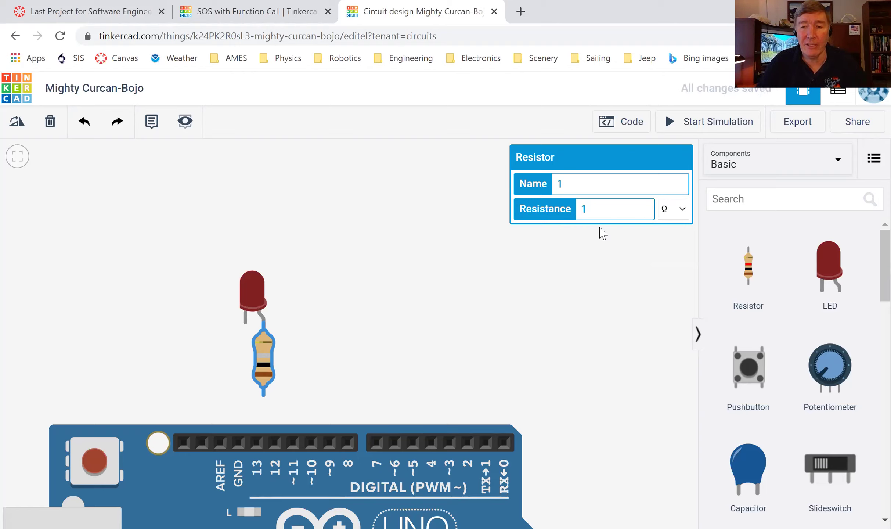
pyautogui.press('BackSpace')
pyautogui.write('20')
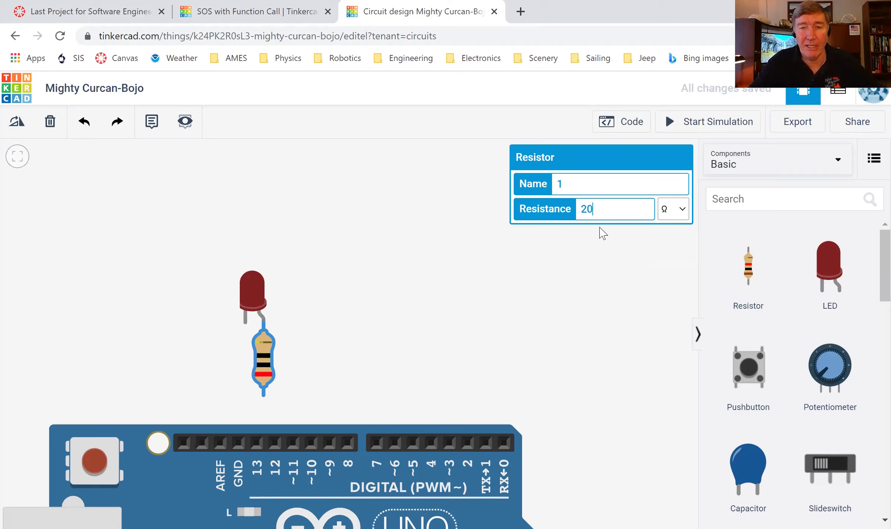
pyautogui.press('BackSpace')
pyautogui.write('20')
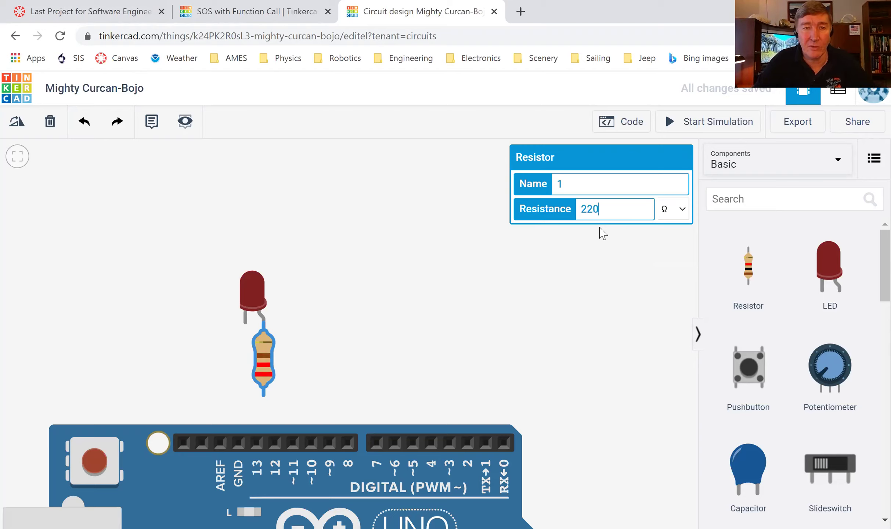
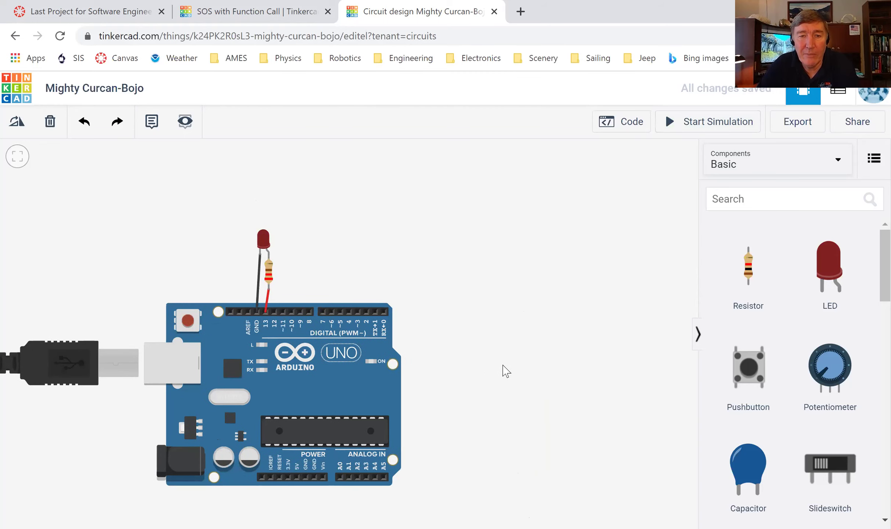
# Add a piezo from the basic components above the Arduino, beside the LED.
pyautogui.scroll(-1, 506, 374)
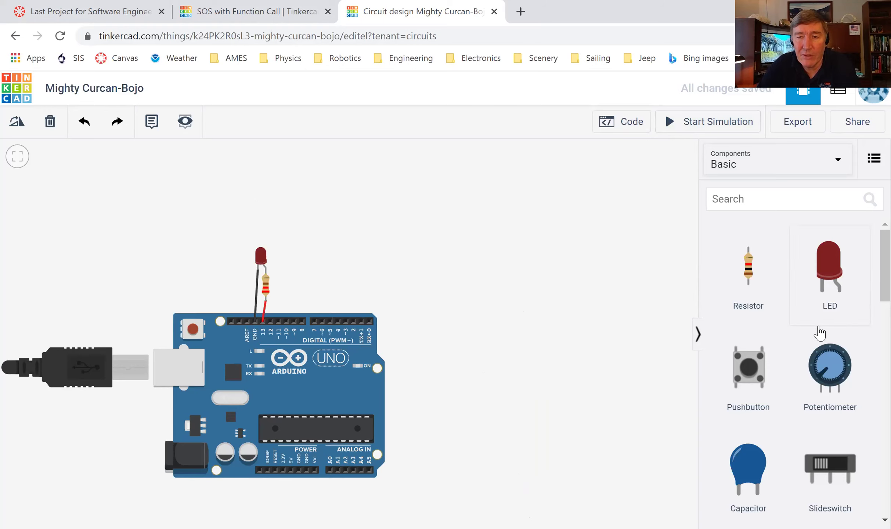
pyautogui.scroll(-10, 820, 332)
pyautogui.scroll(-10, 813, 334)
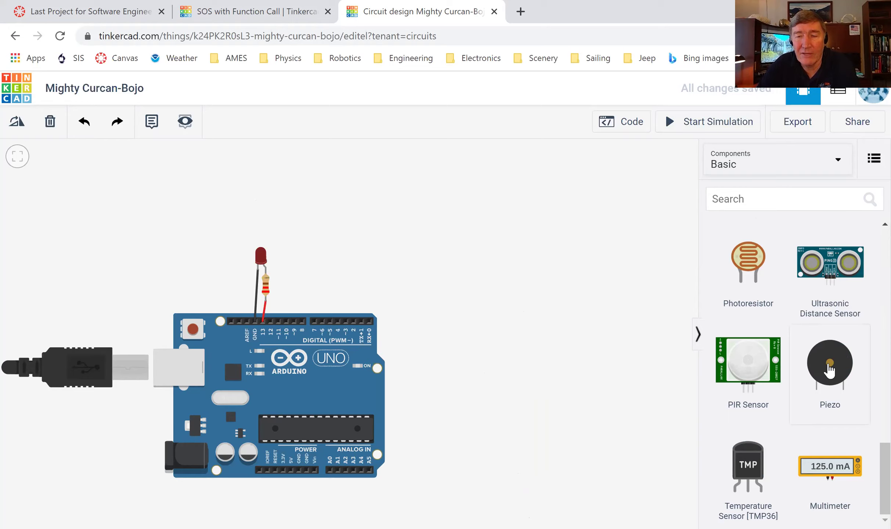
pyautogui.moveTo(829, 364); pyautogui.dragTo(357, 270)
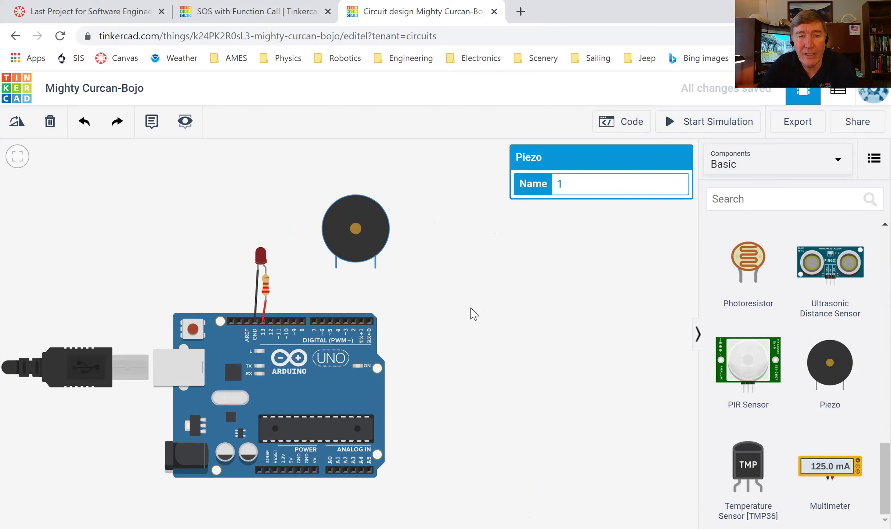
# Wire the Arduino's digital pin 7 to the piezo's left lead with a green wire.
pyautogui.scroll(1, 416, 312)
pyautogui.scroll(1, 416, 312)
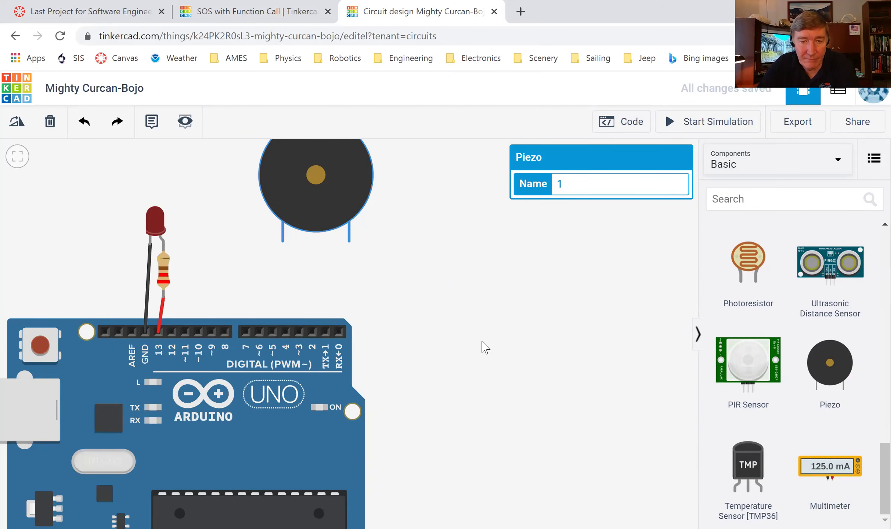
pyautogui.click(481, 346)
pyautogui.scroll(1, 489, 349)
pyautogui.scroll(1, 523, 362)
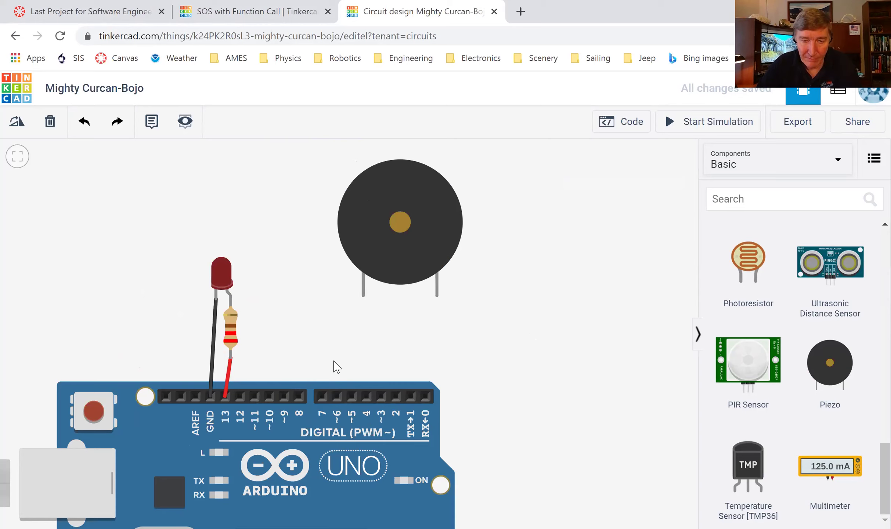
pyautogui.click(323, 396)
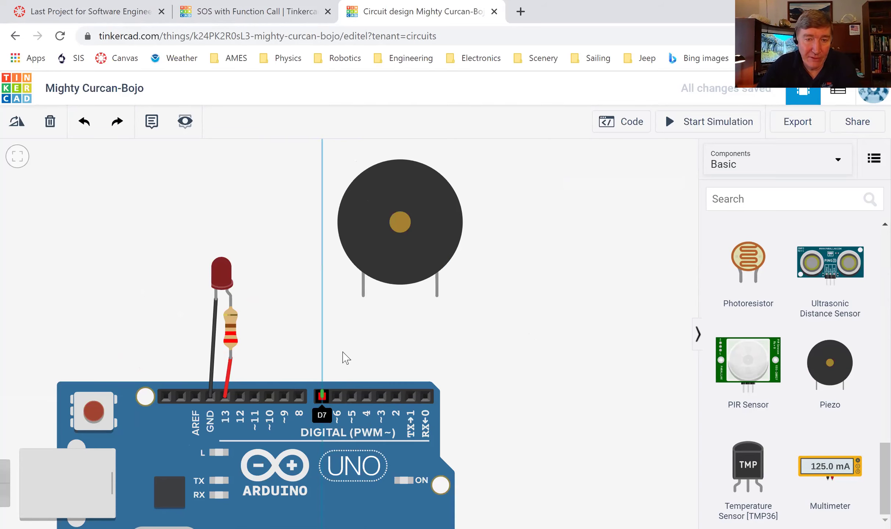
pyautogui.click(364, 296)
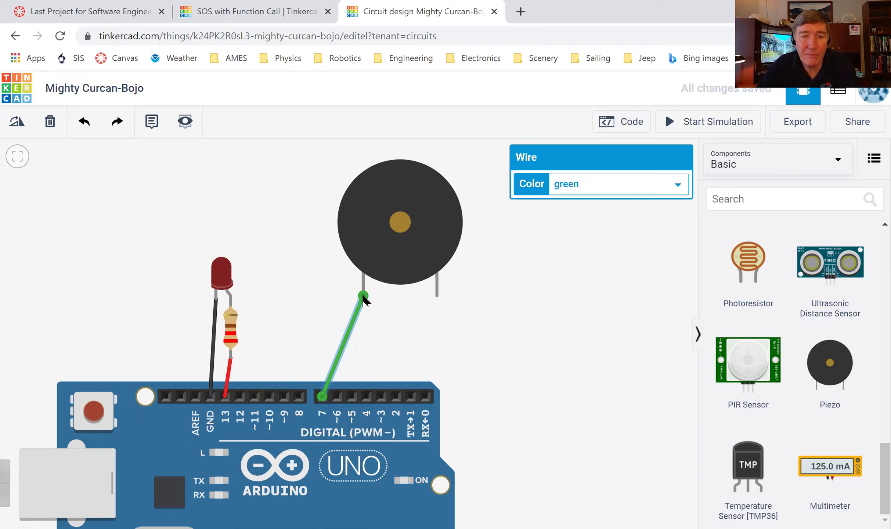
# Wire the piezo's right lead to the GND pin beside pin 13, routing the green wire around the far side of the LED.
pyautogui.click(443, 343)
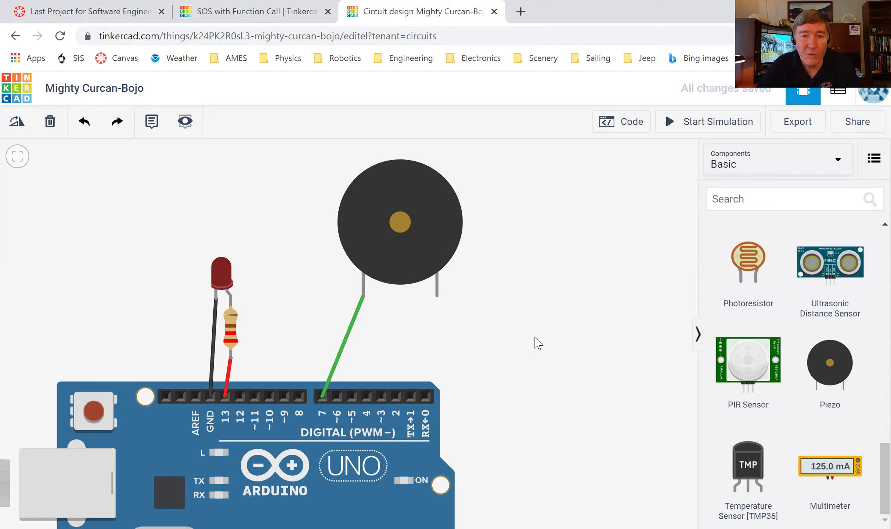
pyautogui.click(437, 301)
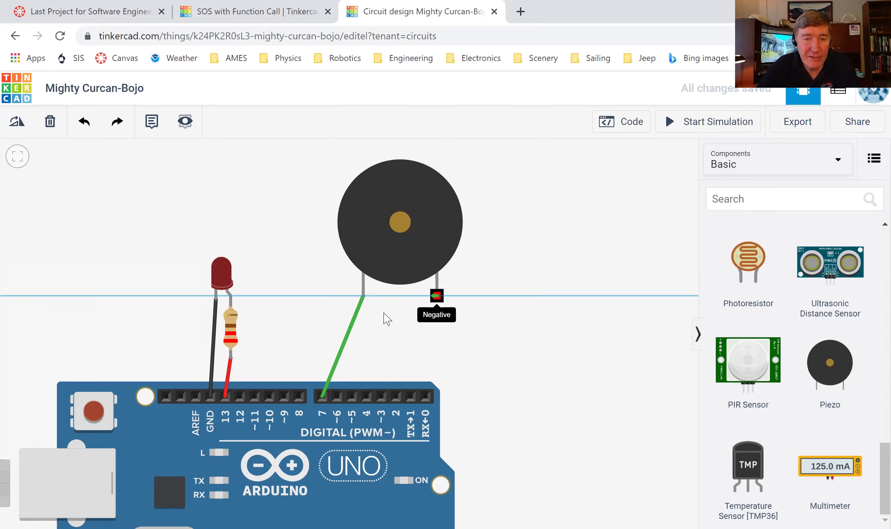
pyautogui.click(205, 387)
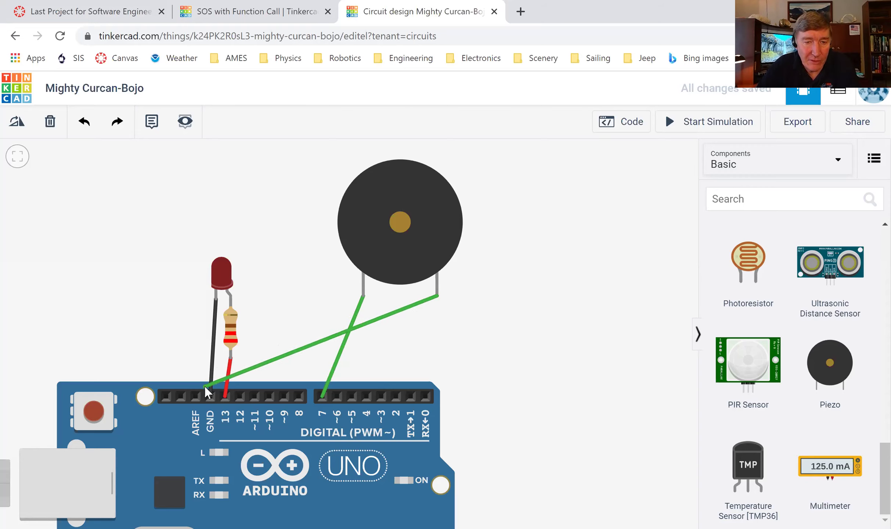
pyautogui.click(160, 219)
pyautogui.click(155, 310)
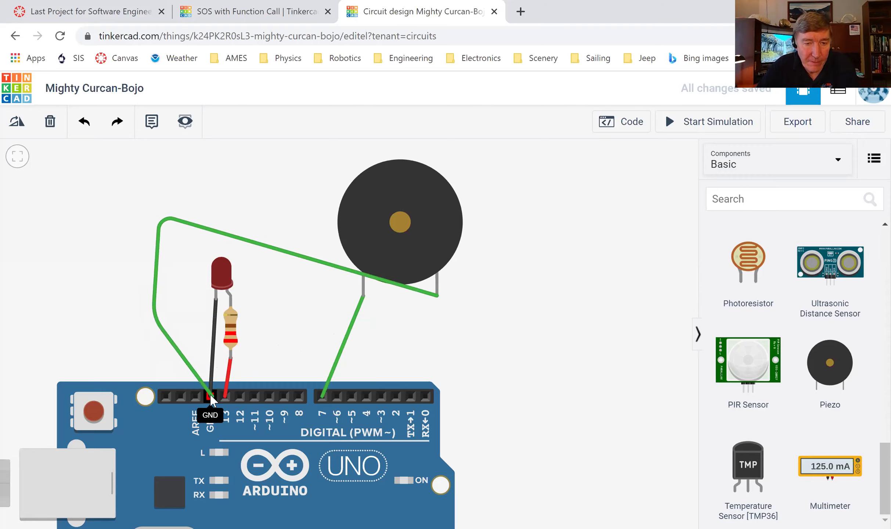
pyautogui.click(209, 395)
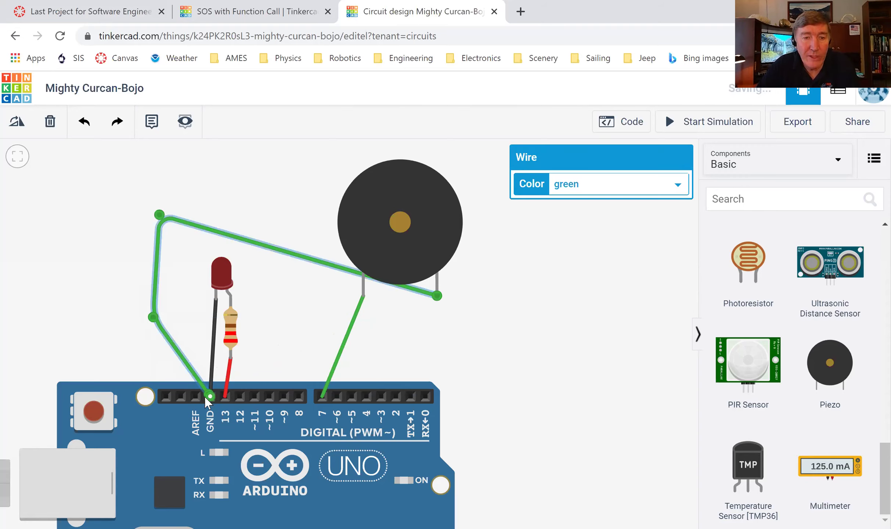
# Delete the green wire that loops around the LED from the piezo to GND.
pyautogui.click(80, 328)
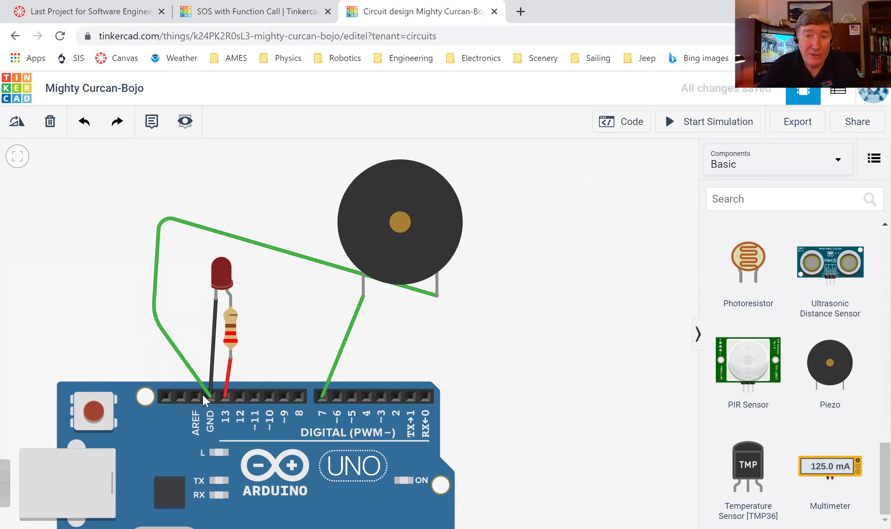
pyautogui.click(157, 308)
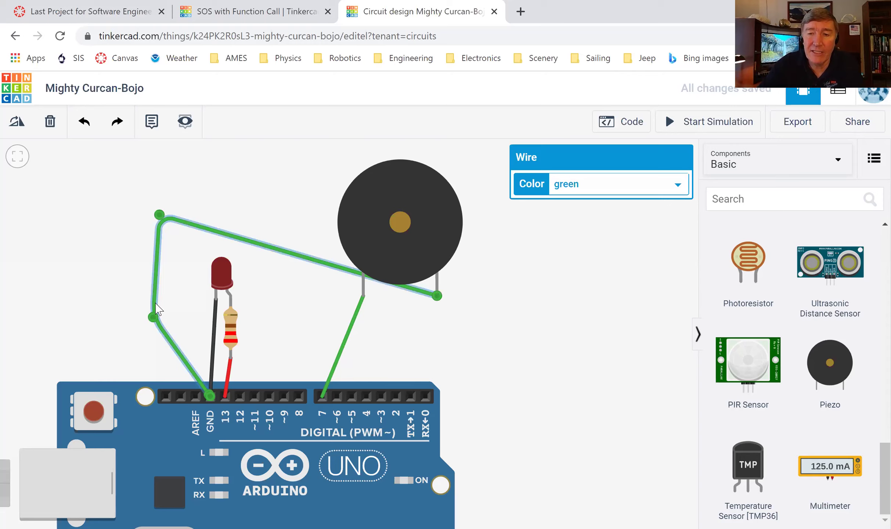
pyautogui.press('Delete')
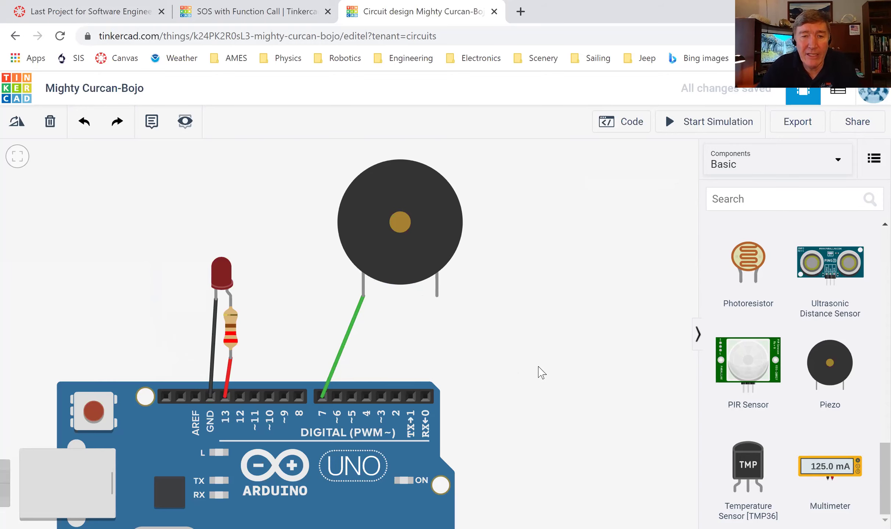
# Wire the piezo's right lead with a green wire to the GND pin next to Vin on the Arduino's power header.
pyautogui.scroll(-2, 540, 373)
pyautogui.scroll(1, 554, 433)
pyautogui.moveTo(558, 407); pyautogui.dragTo(550, 294)
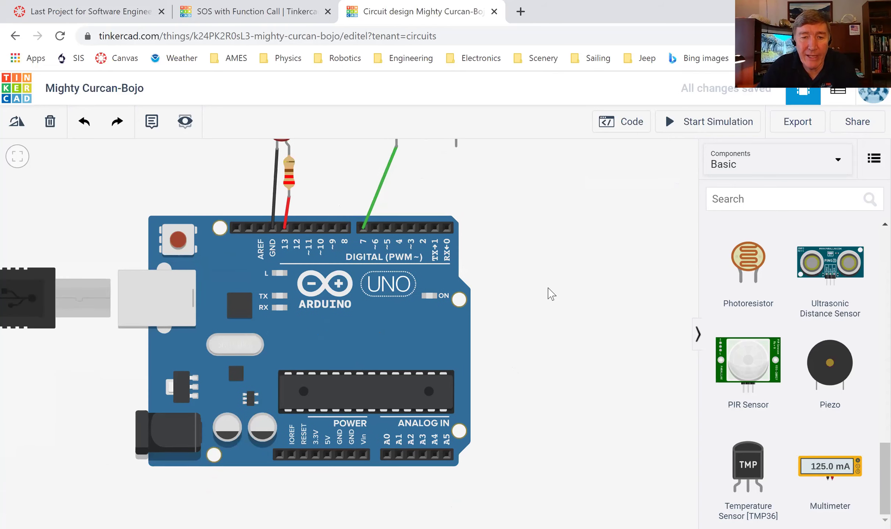
pyautogui.moveTo(381, 493); pyautogui.dragTo(360, 409)
pyautogui.scroll(4, 368, 431)
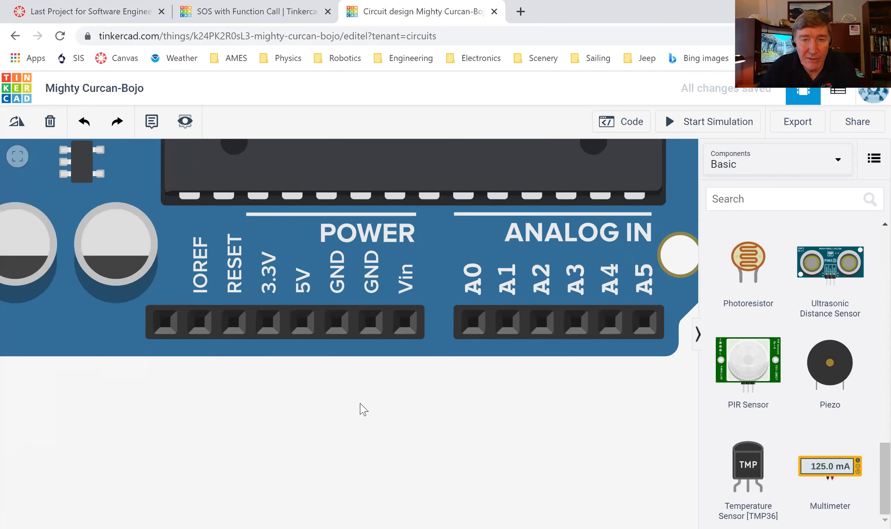
pyautogui.scroll(2, 359, 409)
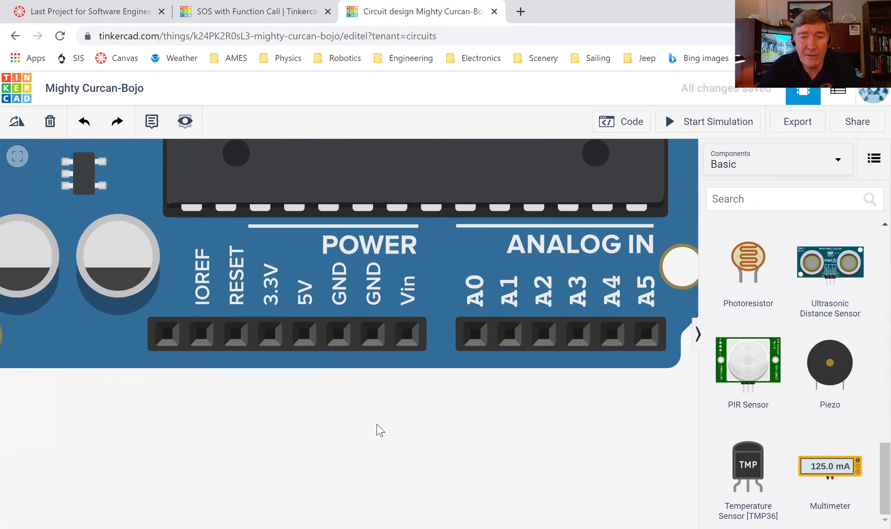
pyautogui.scroll(-5, 378, 428)
pyautogui.scroll(-3, 378, 428)
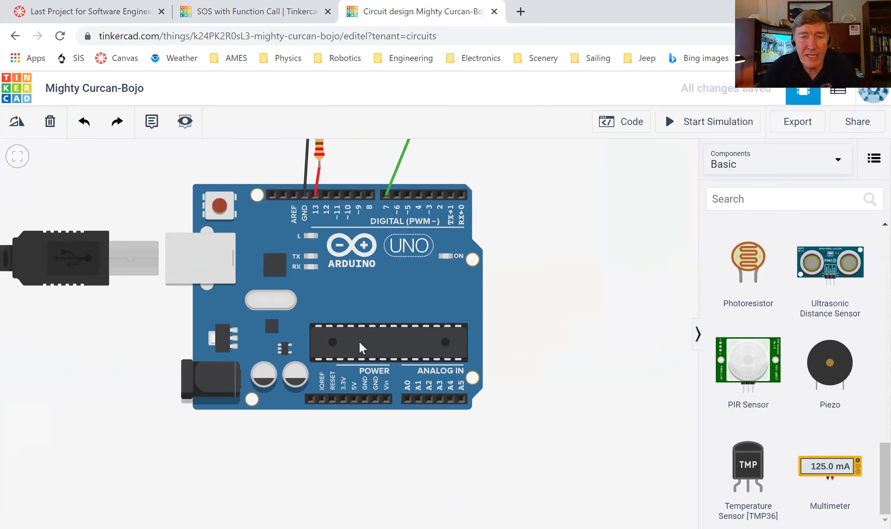
pyautogui.press('f')
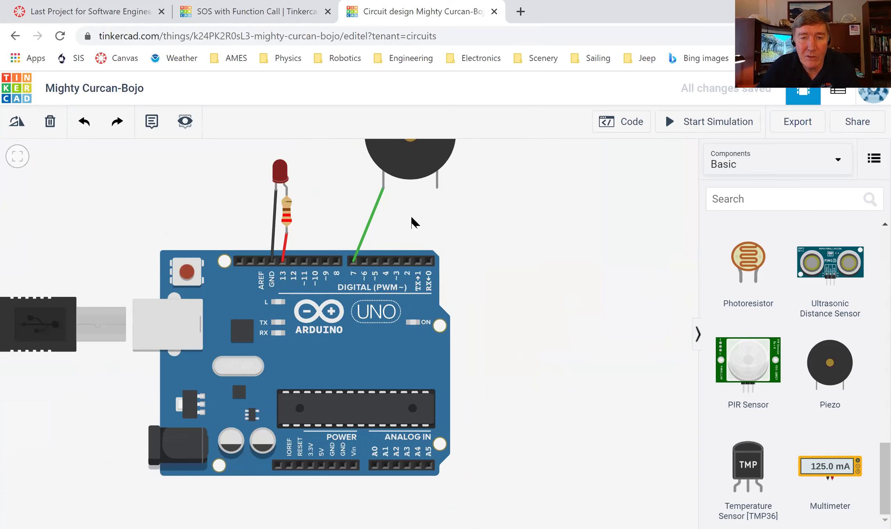
pyautogui.click(436, 188)
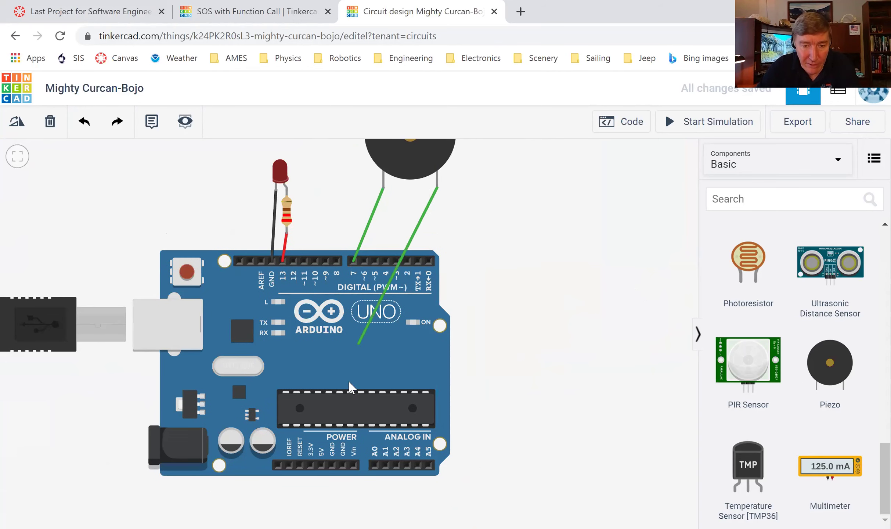
pyautogui.click(340, 466)
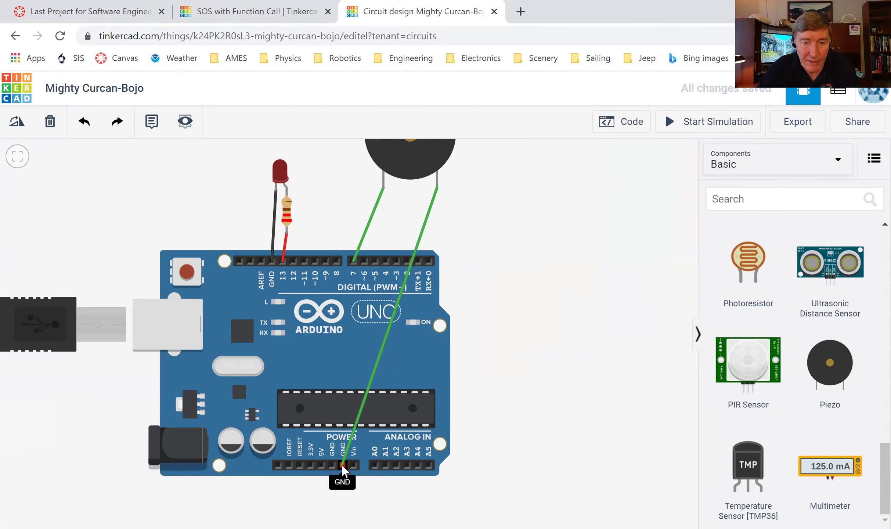
pyautogui.click(342, 465)
pyautogui.click(529, 432)
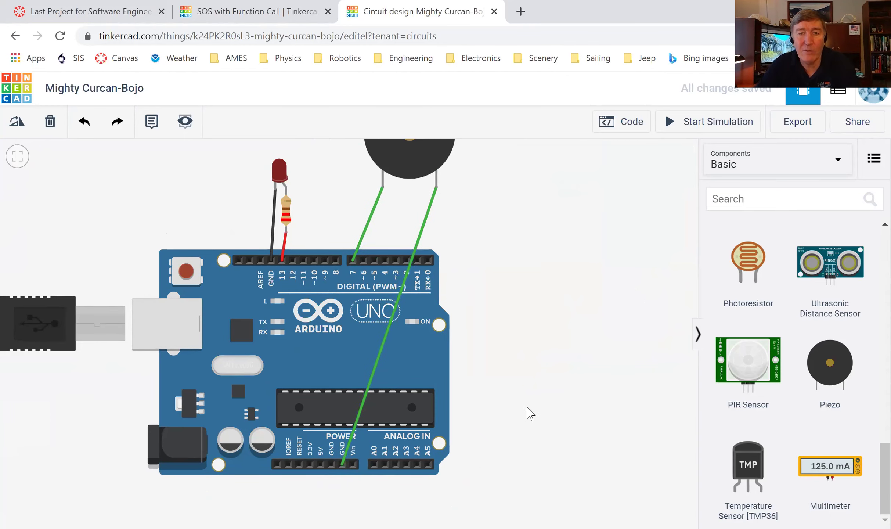
# Open the block code for the Arduino and add a play speaker block above the default LED blocks.
pyautogui.moveTo(524, 356); pyautogui.dragTo(532, 406)
pyautogui.scroll(-2, 537, 399)
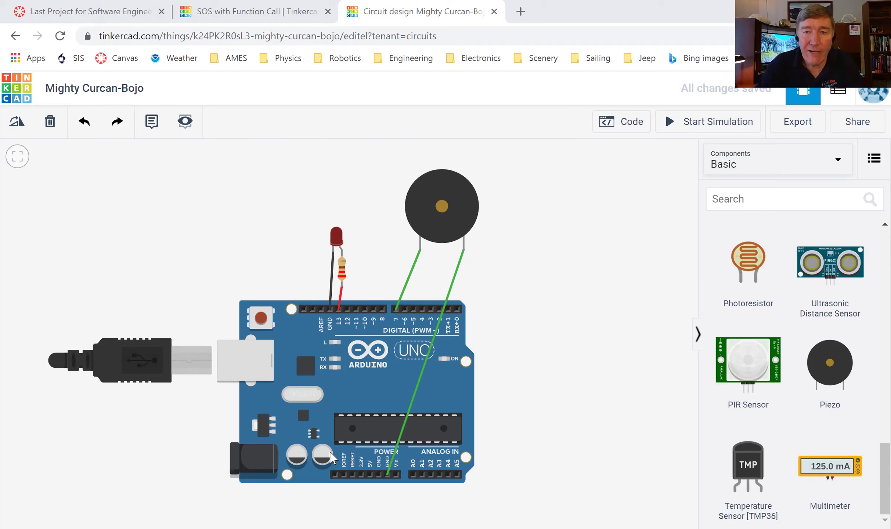
pyautogui.click(624, 131)
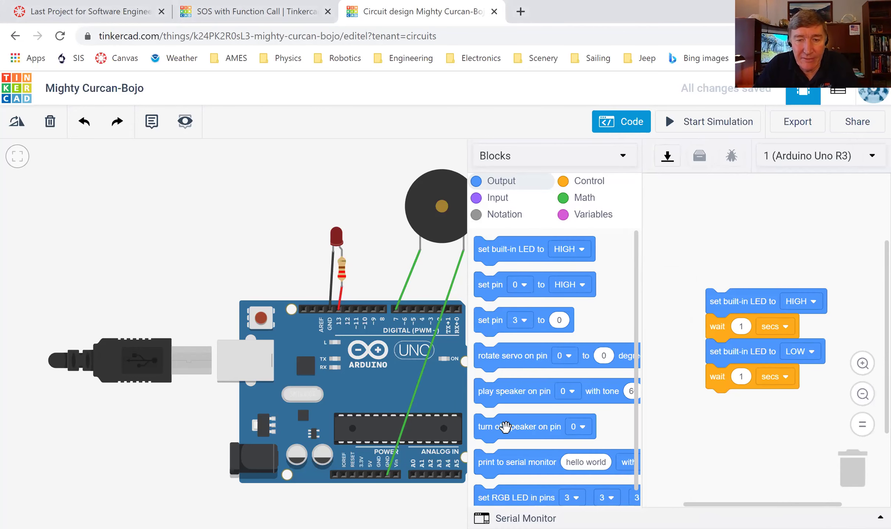
pyautogui.moveTo(493, 397); pyautogui.dragTo(696, 243)
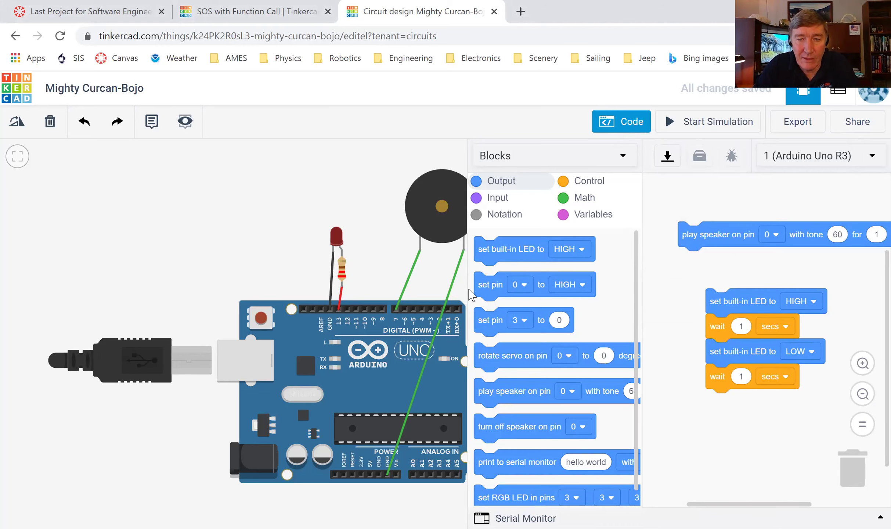
# Widen the code area, discard the default built-in LED blink blocks, and reposition the play speaker block in the workspace.
pyautogui.moveTo(466, 294); pyautogui.dragTo(161, 288)
pyautogui.moveTo(425, 306); pyautogui.dragTo(845, 477)
pyautogui.moveTo(389, 238); pyautogui.dragTo(445, 244)
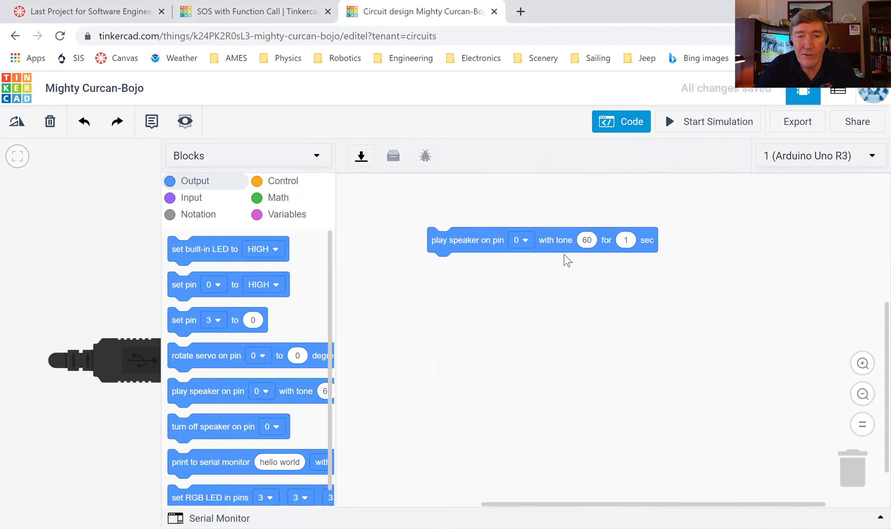
# Set the play speaker block's pin to 7, matching the piezo's wiring to the Arduino.
pyautogui.moveTo(165, 260); pyautogui.dragTo(652, 291)
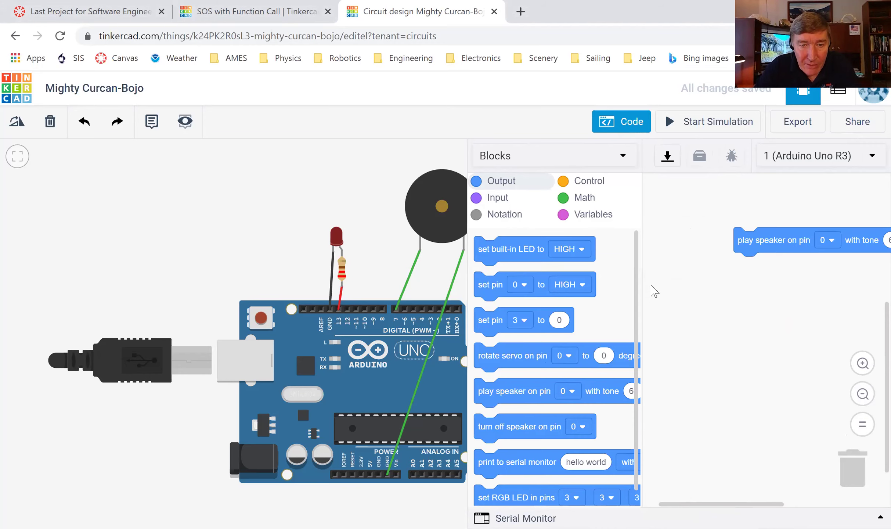
pyautogui.moveTo(467, 291); pyautogui.dragTo(150, 283)
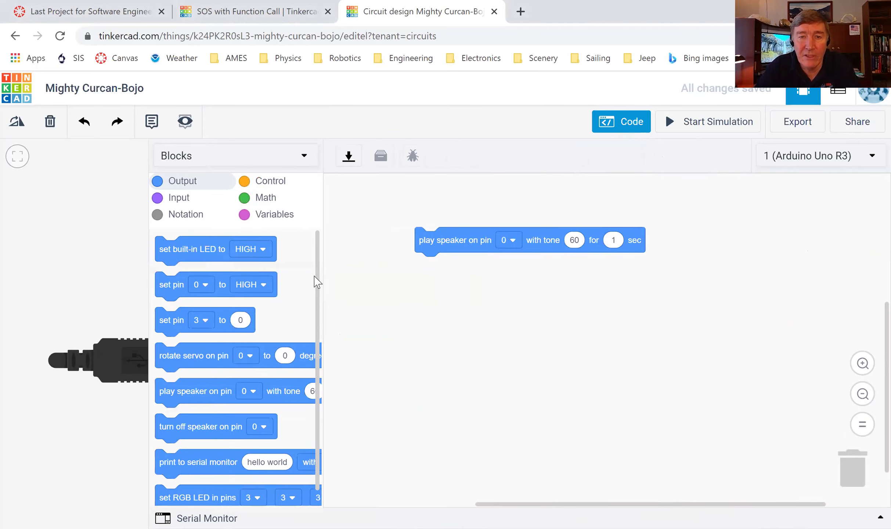
pyautogui.click(513, 244)
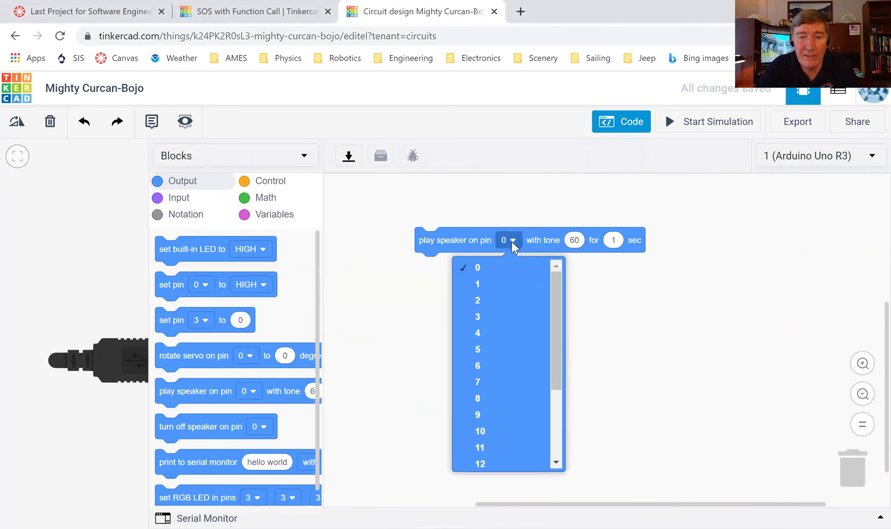
pyautogui.click(486, 385)
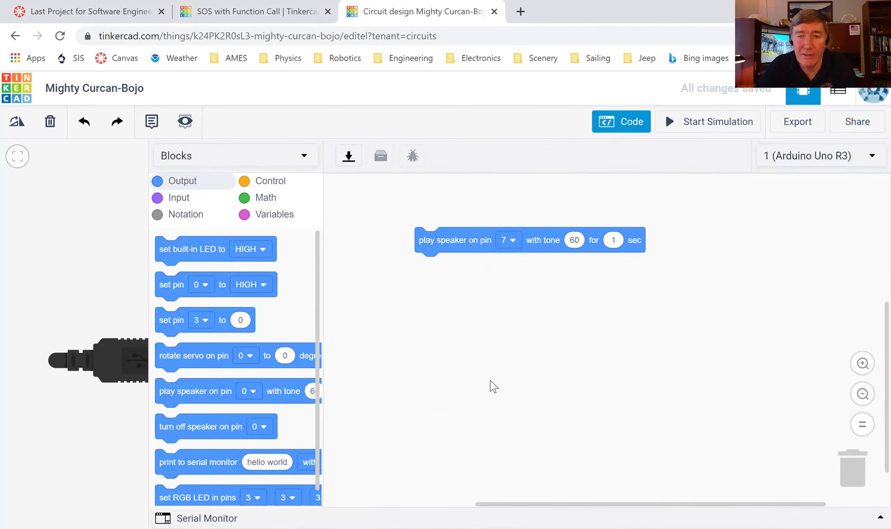
# Open the play speaker block's tone and duration values for editing.
pyautogui.click(577, 240)
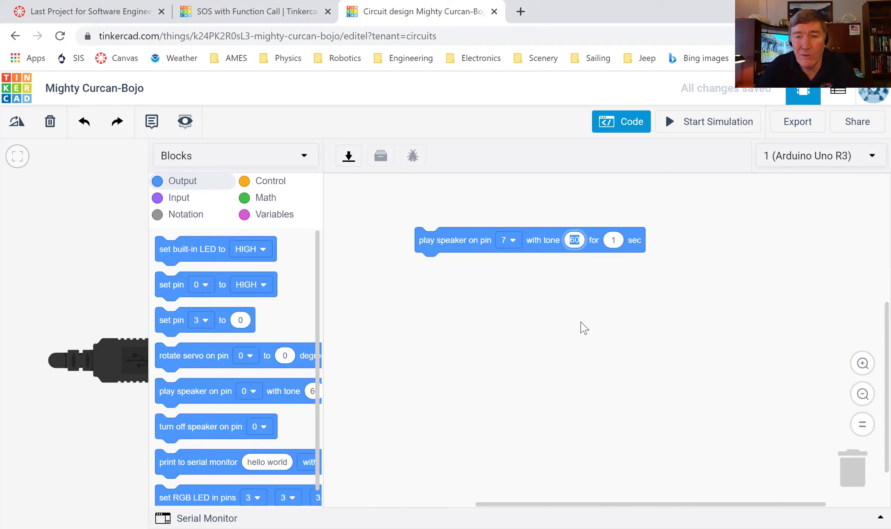
pyautogui.click(582, 322)
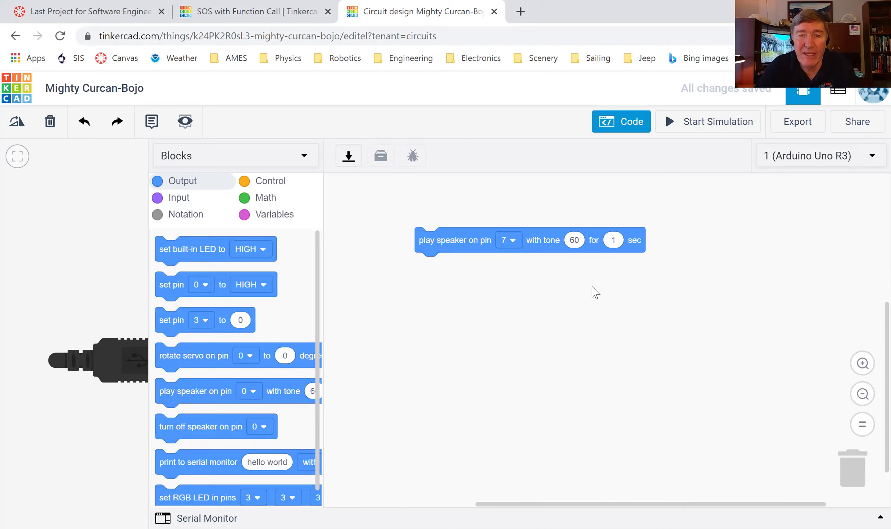
pyautogui.click(613, 239)
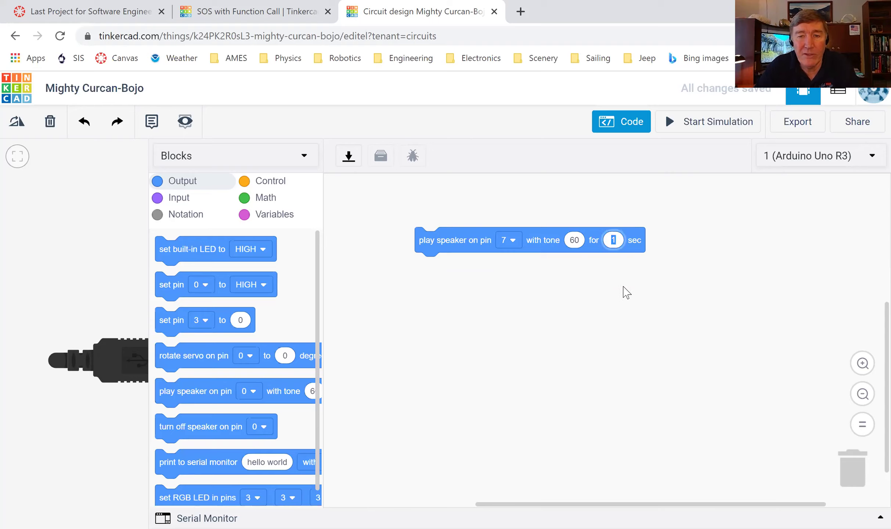